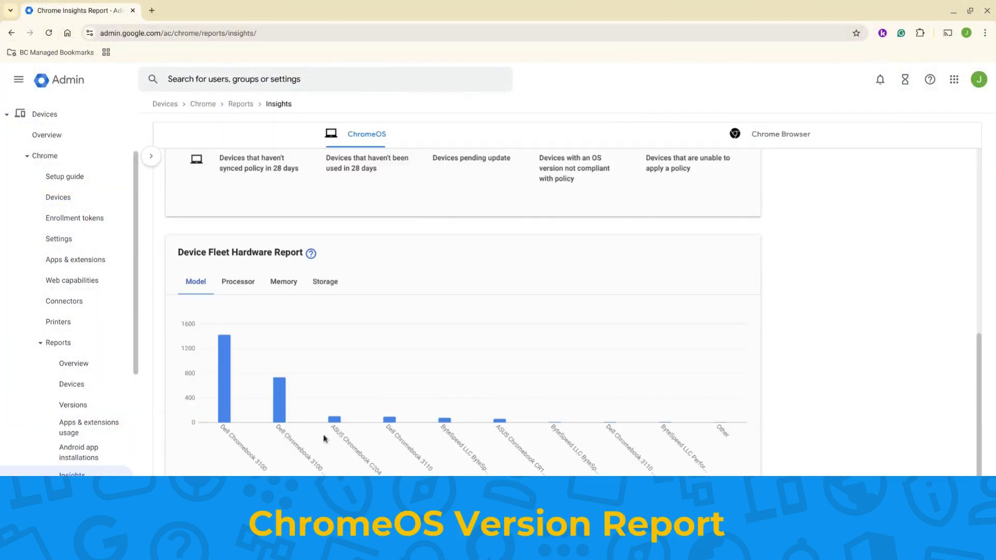
{"action": "mouse_move", "coordinate": [335, 421]}
{"action": "mouse_move", "coordinate": [284, 408]}
{"action": "mouse_move", "coordinate": [233, 380]}
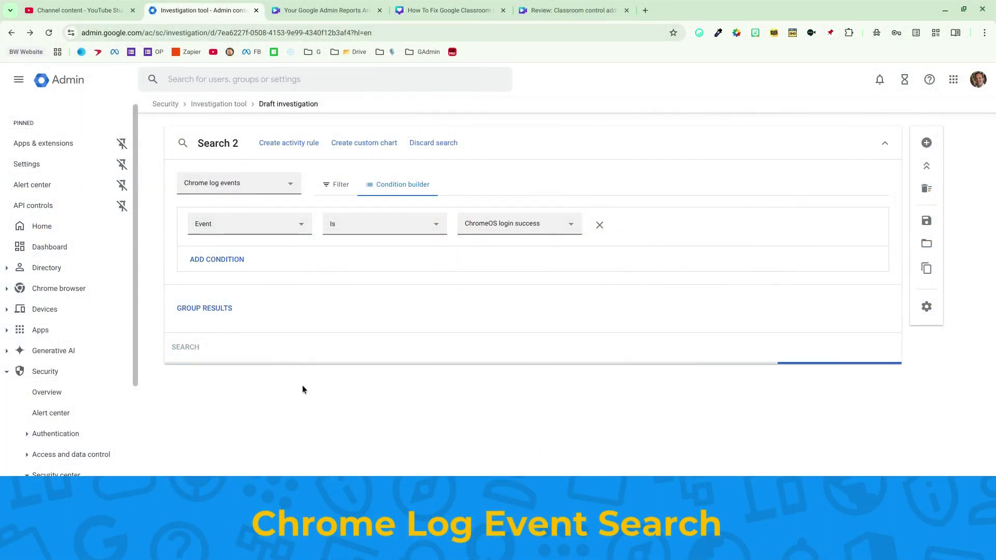
{"action": "scroll", "coordinate": [303, 389], "scroll_direction": "down", "scroll_amount": 8}
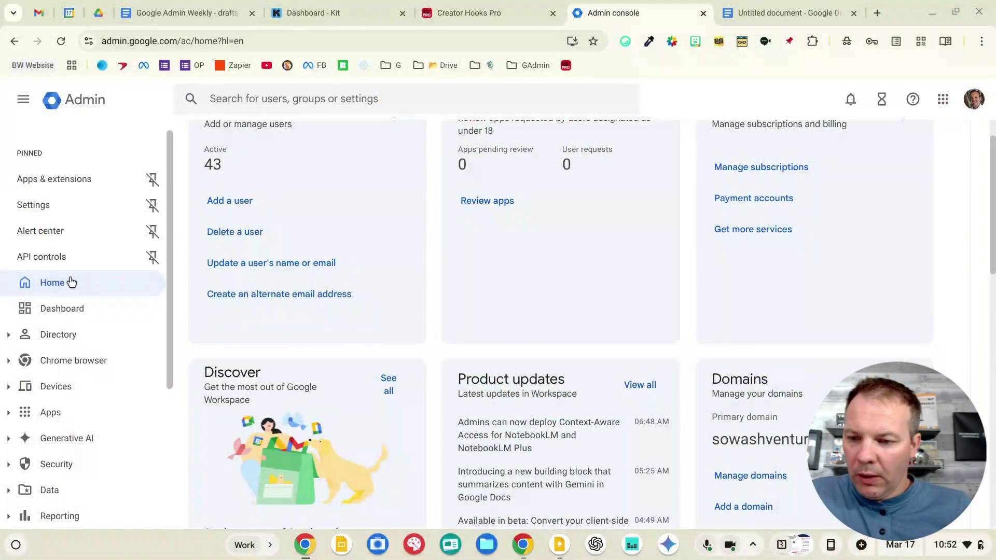
Step: Open the Chrome settings under Devices and switch to the Device settings
{"action": "scroll", "coordinate": [69, 285], "scroll_direction": "down", "scroll_amount": 1}
{"action": "left_click", "coordinate": [11, 337]}
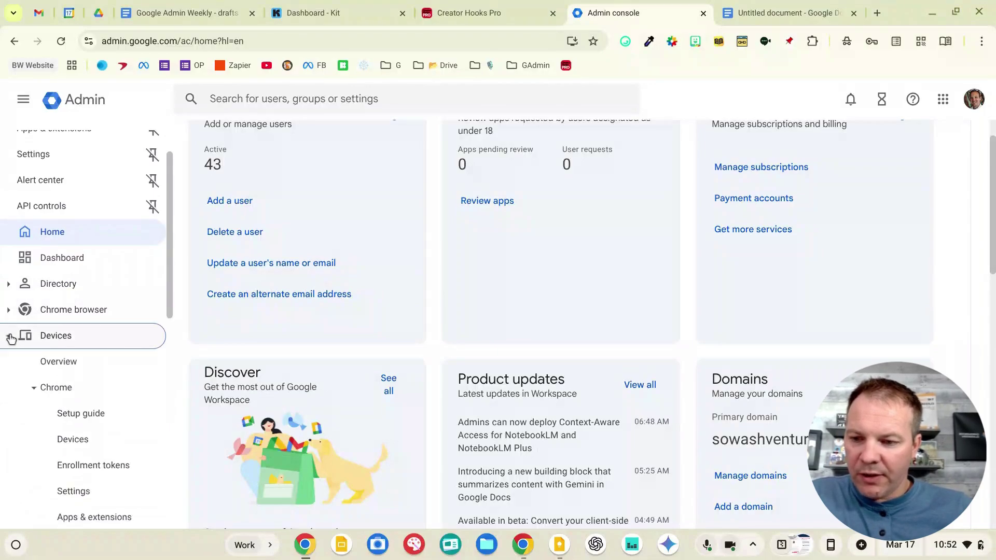
{"action": "scroll", "coordinate": [11, 338], "scroll_direction": "down", "scroll_amount": 2}
{"action": "scroll", "coordinate": [67, 392], "scroll_direction": "down", "scroll_amount": 1}
{"action": "left_click", "coordinate": [76, 332]}
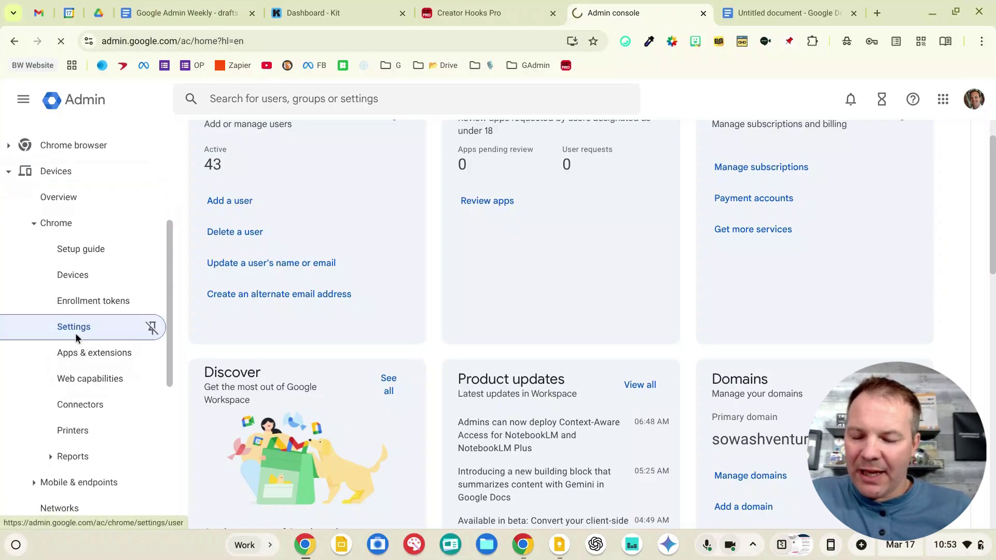
{"action": "left_click", "coordinate": [692, 168]}
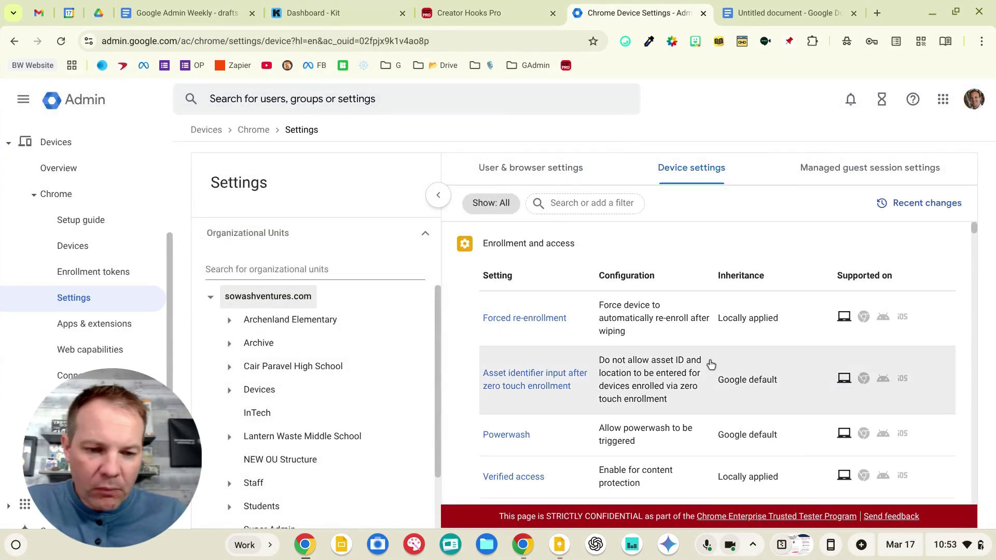
Step: Search the device settings page for "reporting" and go to the User and device reporting section
{"action": "scroll", "coordinate": [710, 364], "scroll_direction": "down", "scroll_amount": 12}
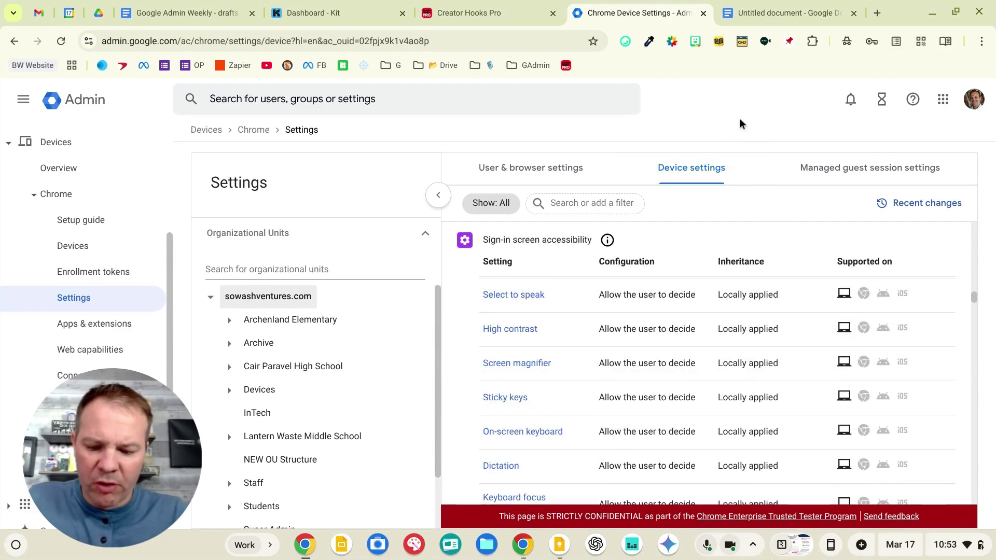
{"action": "key", "text": "ctrl+f"}
{"action": "type", "text": "reporting"}
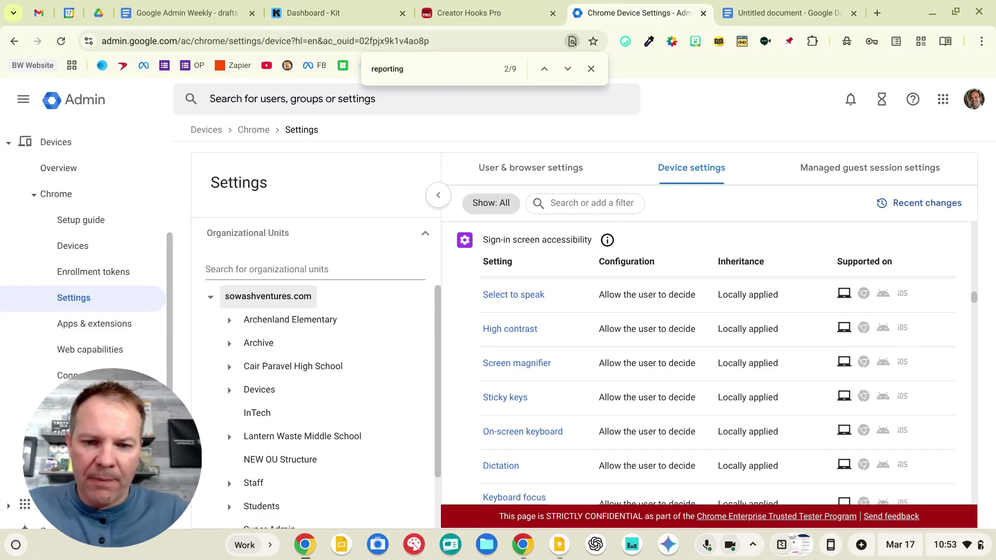
{"action": "key", "text": "Return"}
{"action": "key", "text": "Return"}
{"action": "key", "text": "Return"}
{"action": "left_click", "coordinate": [591, 69]}
{"action": "scroll", "coordinate": [707, 363], "scroll_direction": "down", "scroll_amount": 3}
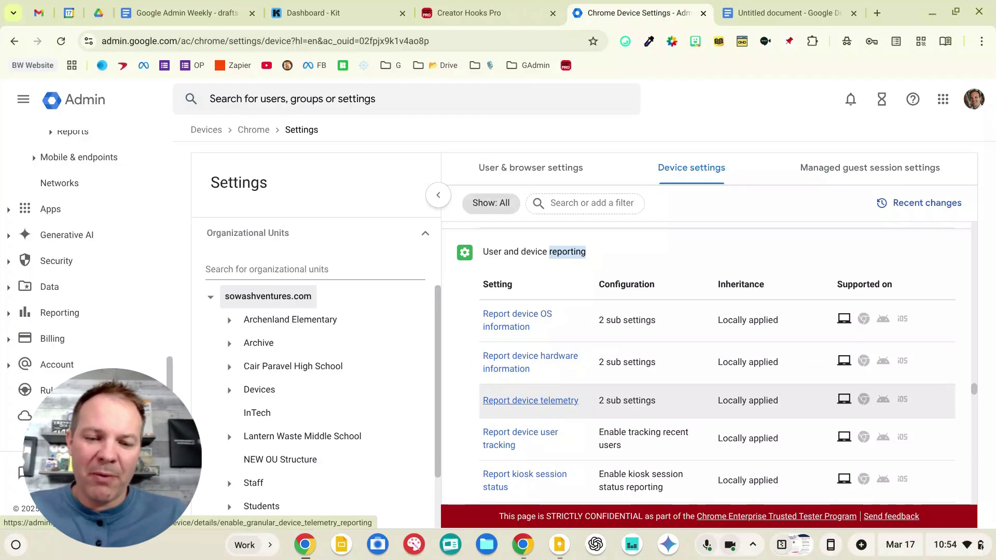
Step: Open the Report device telemetry setting, choose the Customize configuration and review the individual status options
{"action": "left_click", "coordinate": [565, 401]}
{"action": "left_click", "coordinate": [728, 382]}
{"action": "left_click", "coordinate": [705, 392]}
{"action": "scroll", "coordinate": [849, 374], "scroll_direction": "down", "scroll_amount": 3}
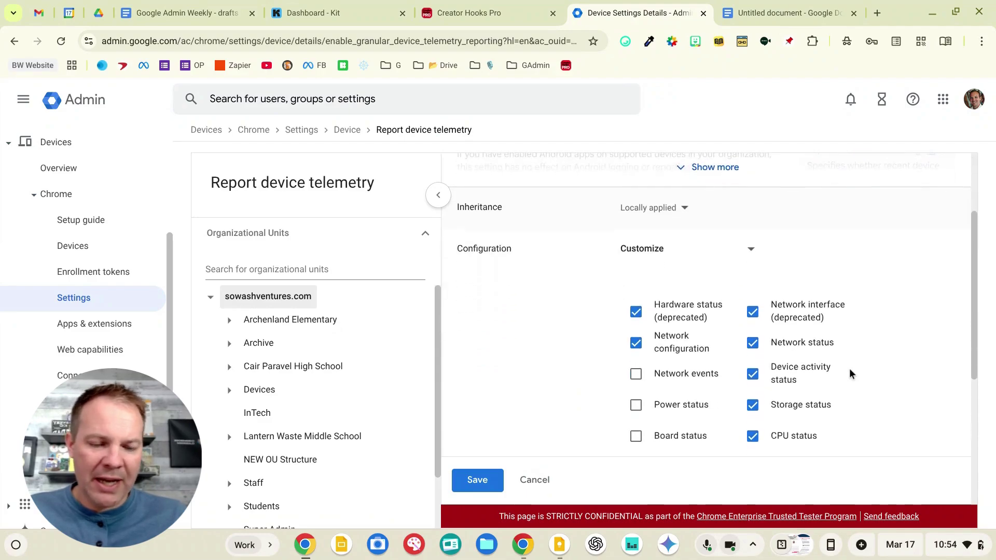
{"action": "scroll", "coordinate": [851, 374], "scroll_direction": "down", "scroll_amount": 1}
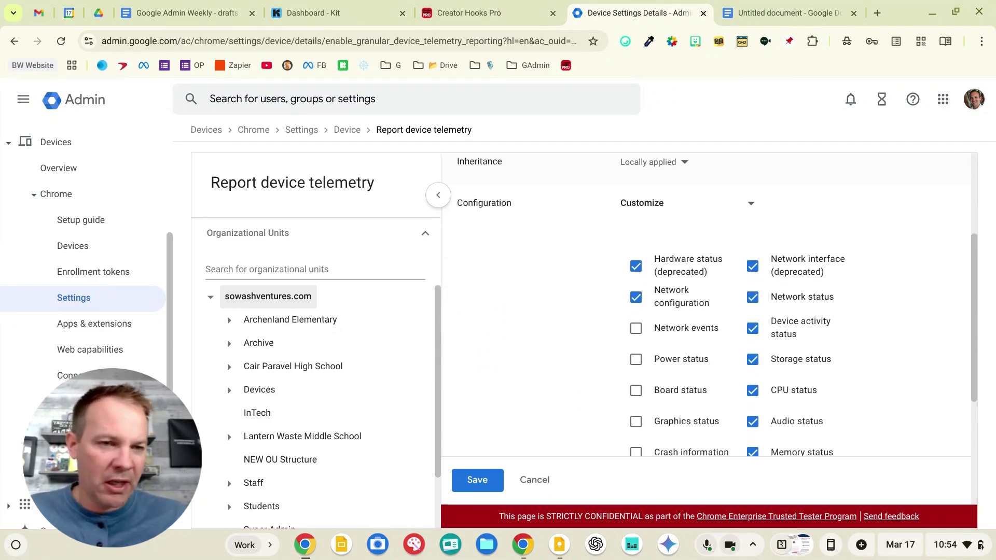
{"action": "scroll", "coordinate": [718, 307], "scroll_direction": "down", "scroll_amount": 1}
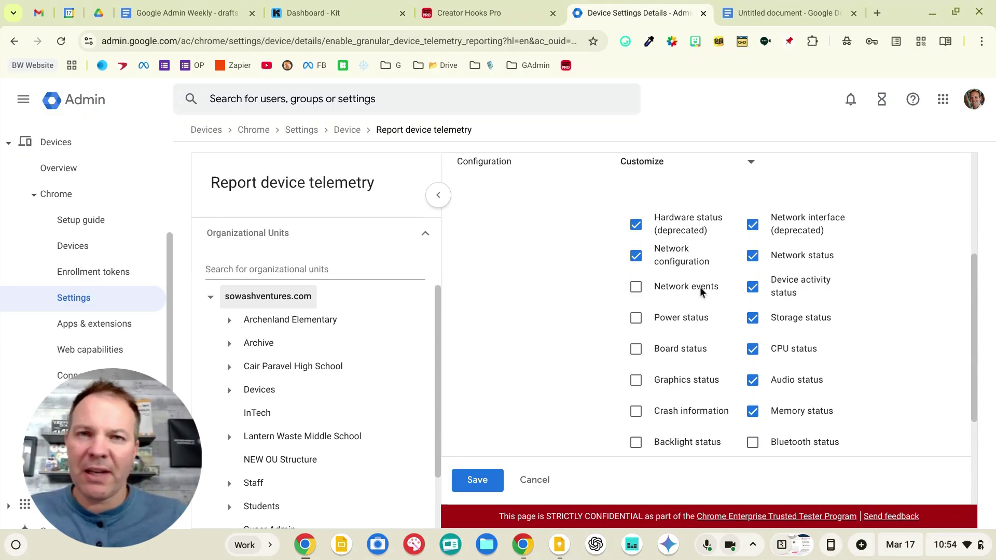
{"action": "scroll", "coordinate": [718, 304], "scroll_direction": "down", "scroll_amount": 4}
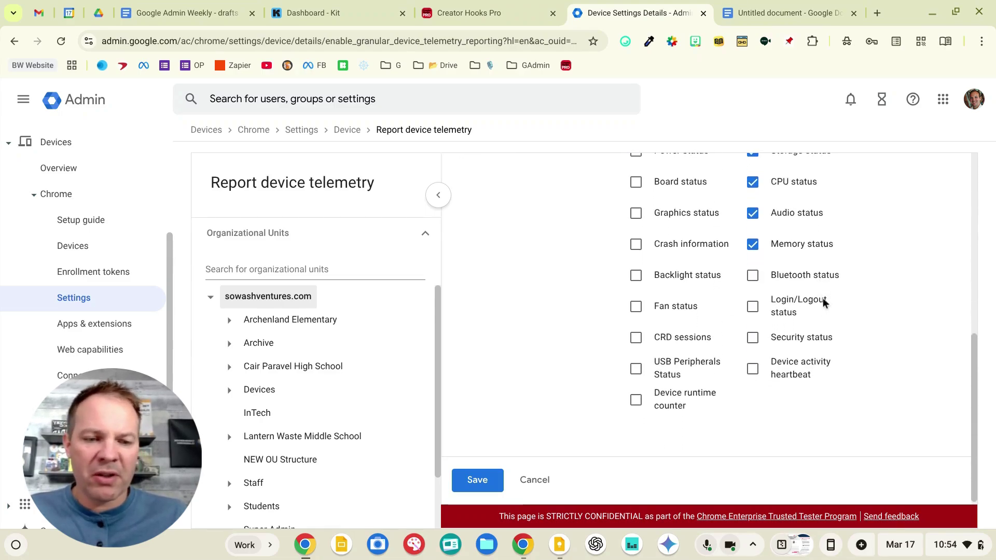
Step: Cancel the Report device telemetry edits and return to the device settings list
{"action": "scroll", "coordinate": [798, 311], "scroll_direction": "up", "scroll_amount": 7}
{"action": "left_click", "coordinate": [649, 373]}
{"action": "left_click", "coordinate": [673, 358]}
{"action": "left_click", "coordinate": [535, 480]}
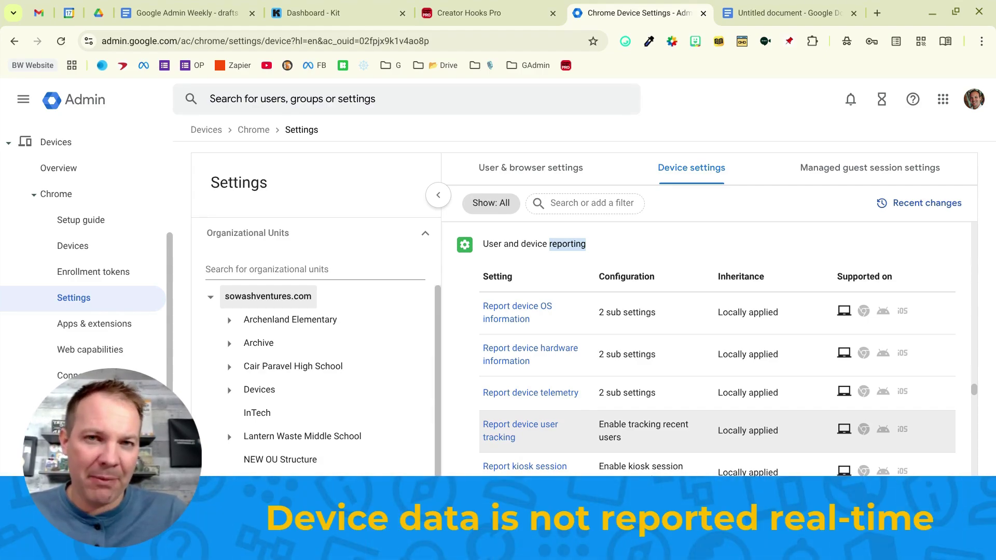
Step: Open the Device status report upload frequency setting to review it and leave it without saving
{"action": "scroll", "coordinate": [530, 393], "scroll_direction": "down", "scroll_amount": 3}
{"action": "scroll", "coordinate": [559, 420], "scroll_direction": "down", "scroll_amount": 1}
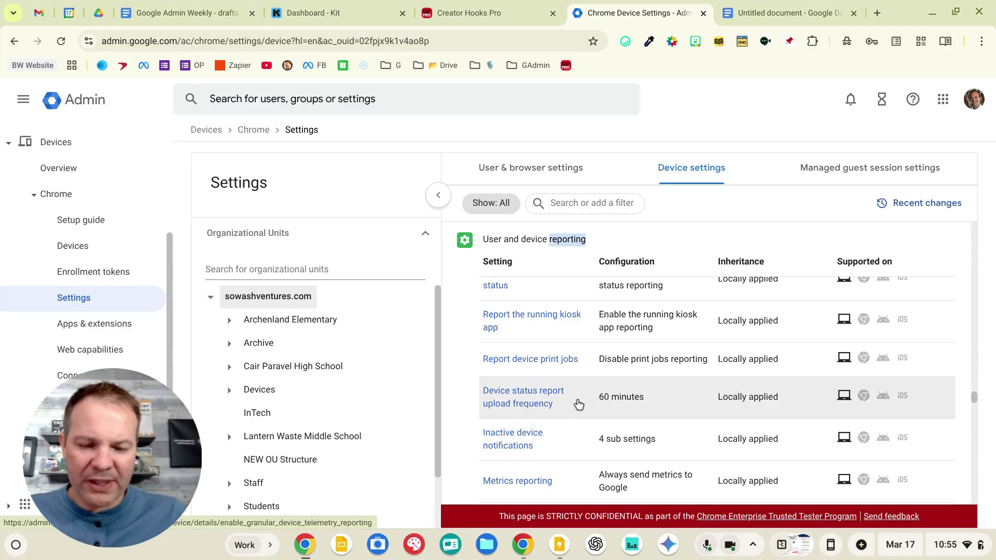
{"action": "left_click", "coordinate": [577, 402]}
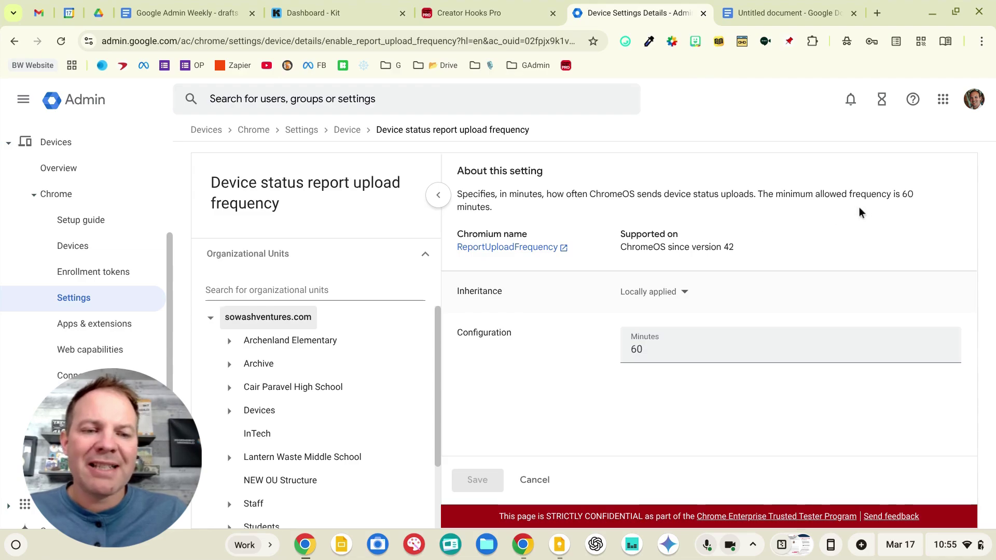
{"action": "left_click", "coordinate": [546, 483]}
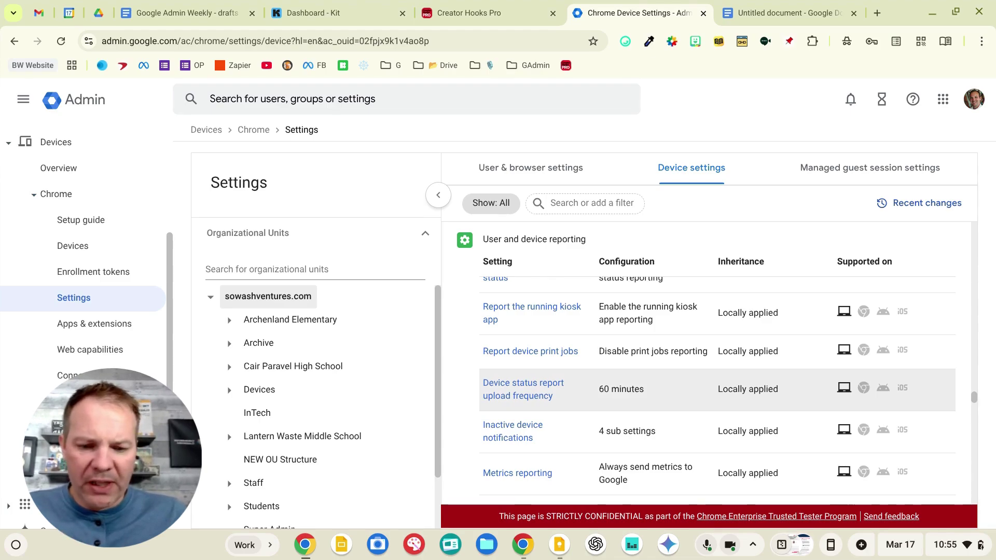
Step: Review the Device system log upload entry among the User and device reporting settings
{"action": "scroll", "coordinate": [535, 405], "scroll_direction": "down", "scroll_amount": 3}
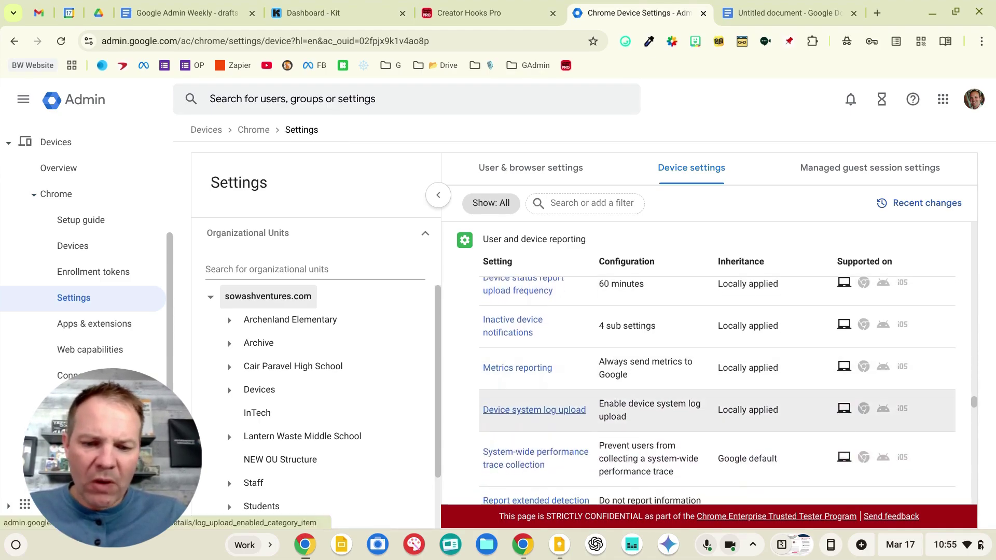
{"action": "scroll", "coordinate": [545, 405], "scroll_direction": "down", "scroll_amount": 1}
{"action": "scroll", "coordinate": [488, 261], "scroll_direction": "down", "scroll_amount": 3}
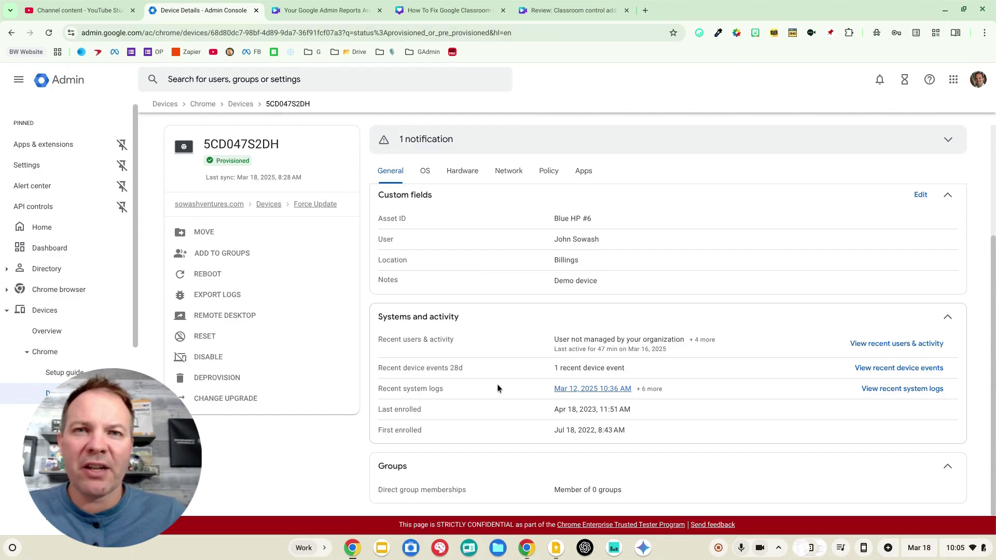
{"action": "scroll", "coordinate": [497, 384], "scroll_direction": "up", "scroll_amount": 5}
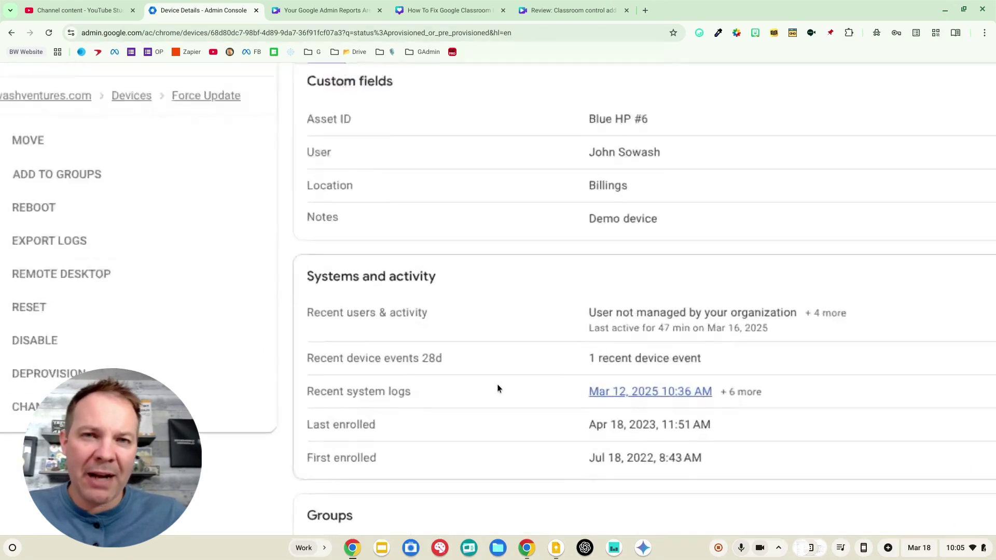
{"action": "scroll", "coordinate": [497, 384], "scroll_direction": "down", "scroll_amount": 5}
{"action": "left_click", "coordinate": [783, 392]}
{"action": "scroll", "coordinate": [786, 395], "scroll_direction": "down", "scroll_amount": 3}
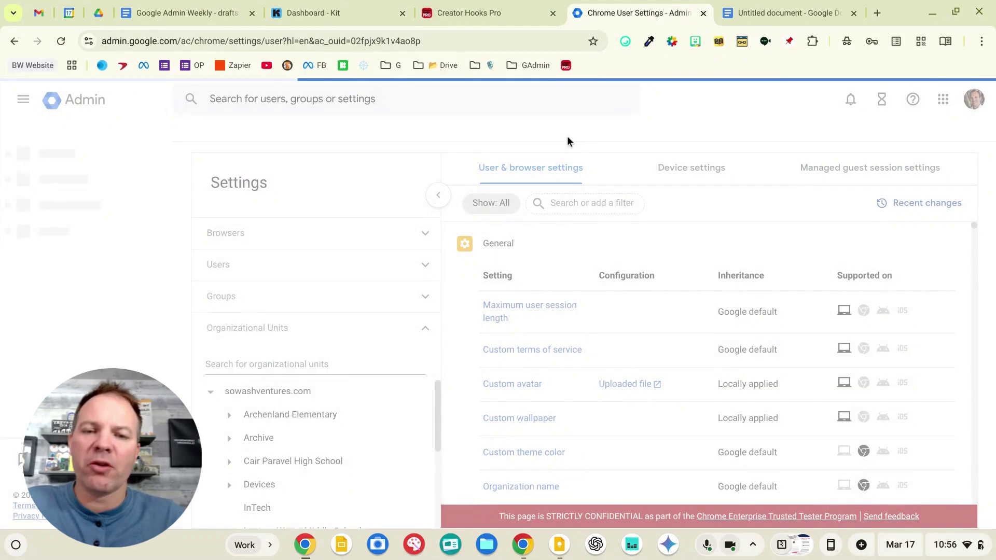
Step: Search the User & browser settings page for "reporting" to locate the Browser reporting section
{"action": "key", "text": "ctrl+f"}
{"action": "type", "text": "reporting"}
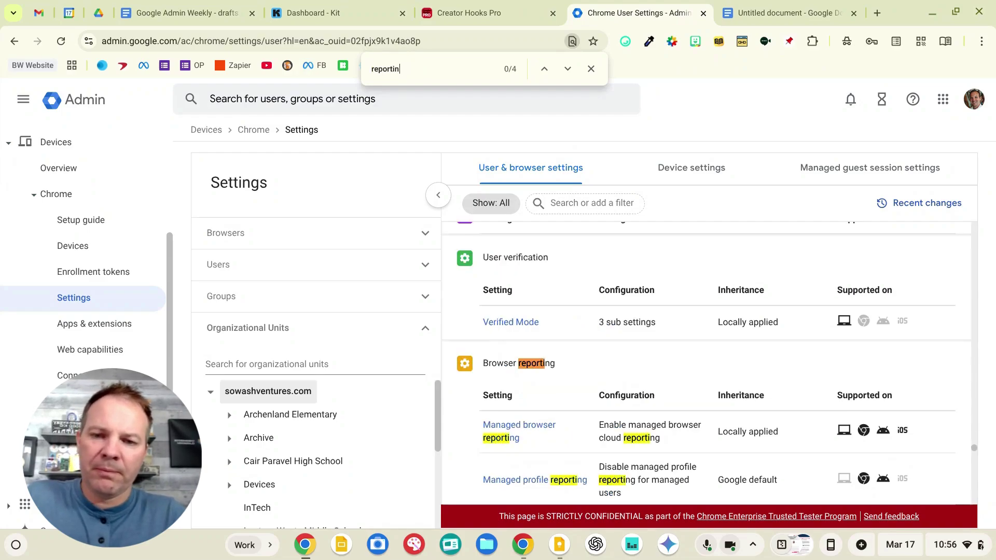
{"action": "left_click", "coordinate": [596, 72]}
Step: Examine the Browser reporting settings, their configurations and the platforms each one supports
{"action": "scroll", "coordinate": [529, 385], "scroll_direction": "up", "scroll_amount": 5}
{"action": "scroll", "coordinate": [529, 391], "scroll_direction": "down", "scroll_amount": 5}
{"action": "scroll", "coordinate": [883, 318], "scroll_direction": "down", "scroll_amount": 2}
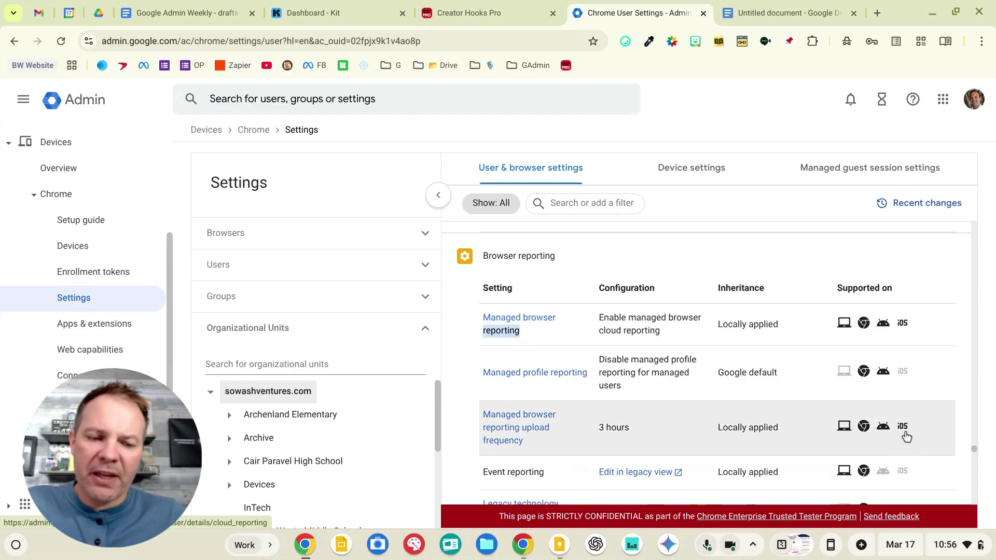
{"action": "scroll", "coordinate": [929, 323], "scroll_direction": "up", "scroll_amount": 5}
{"action": "scroll", "coordinate": [828, 351], "scroll_direction": "down", "scroll_amount": 2}
{"action": "scroll", "coordinate": [772, 386], "scroll_direction": "down", "scroll_amount": 3}
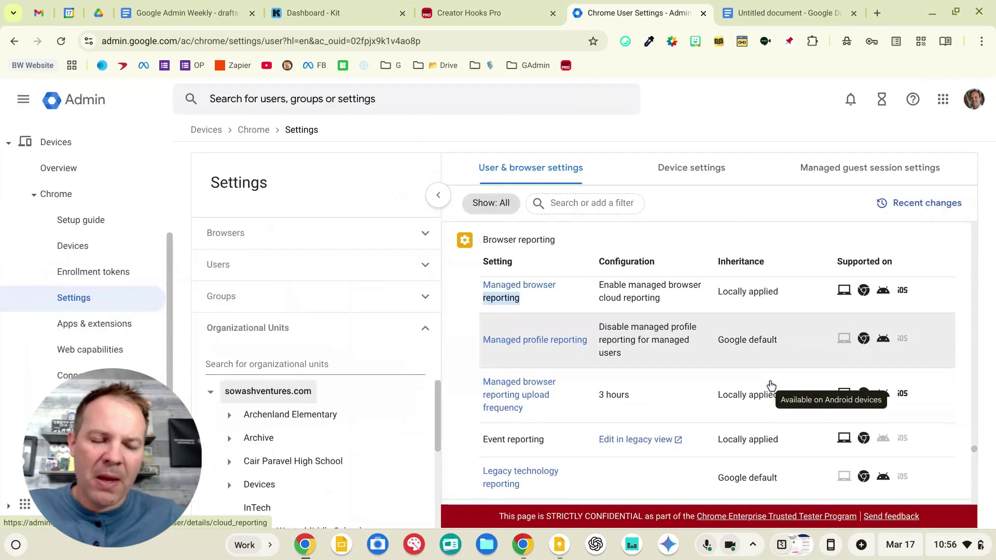
{"action": "scroll", "coordinate": [758, 377], "scroll_direction": "up", "scroll_amount": 2}
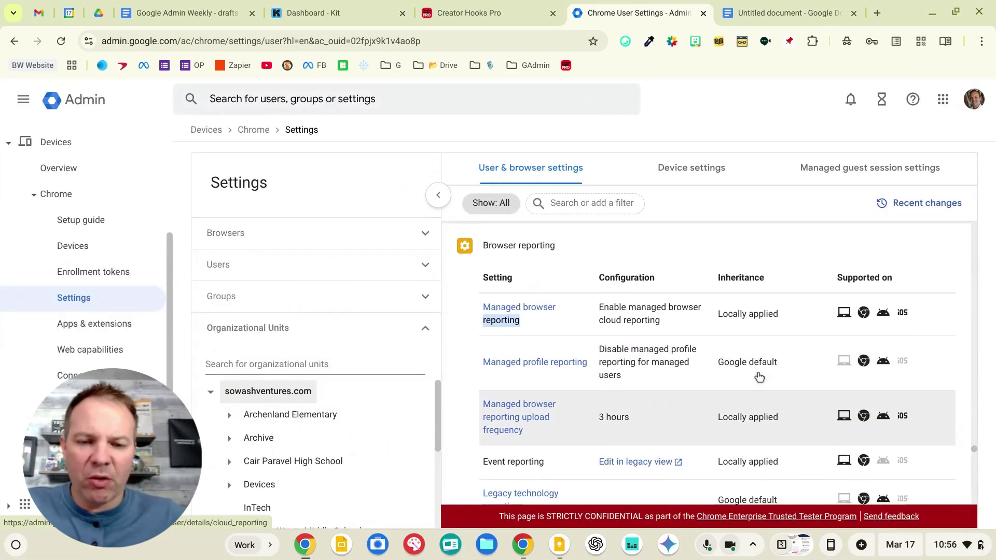
{"action": "scroll", "coordinate": [760, 378], "scroll_direction": "down", "scroll_amount": 1}
{"action": "scroll", "coordinate": [549, 338], "scroll_direction": "up", "scroll_amount": 5}
{"action": "scroll", "coordinate": [549, 339], "scroll_direction": "down", "scroll_amount": 5}
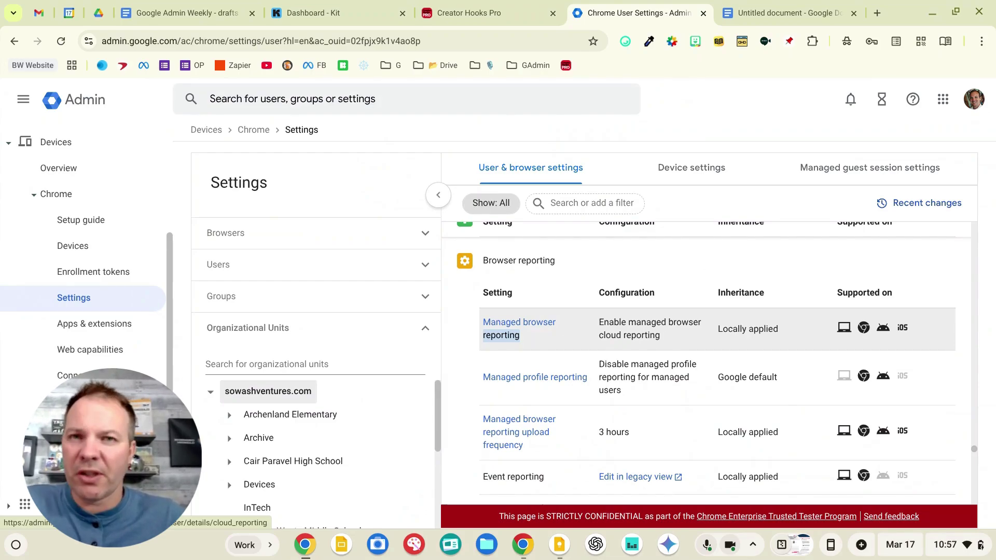
Step: Open the Managed browser reporting setting, check its configuration options and return to the settings list
{"action": "left_click", "coordinate": [547, 332]}
{"action": "scroll", "coordinate": [548, 336], "scroll_direction": "down", "scroll_amount": 2}
{"action": "scroll", "coordinate": [547, 332], "scroll_direction": "down", "scroll_amount": 1}
{"action": "left_click", "coordinate": [649, 334]}
{"action": "left_click", "coordinate": [567, 363]}
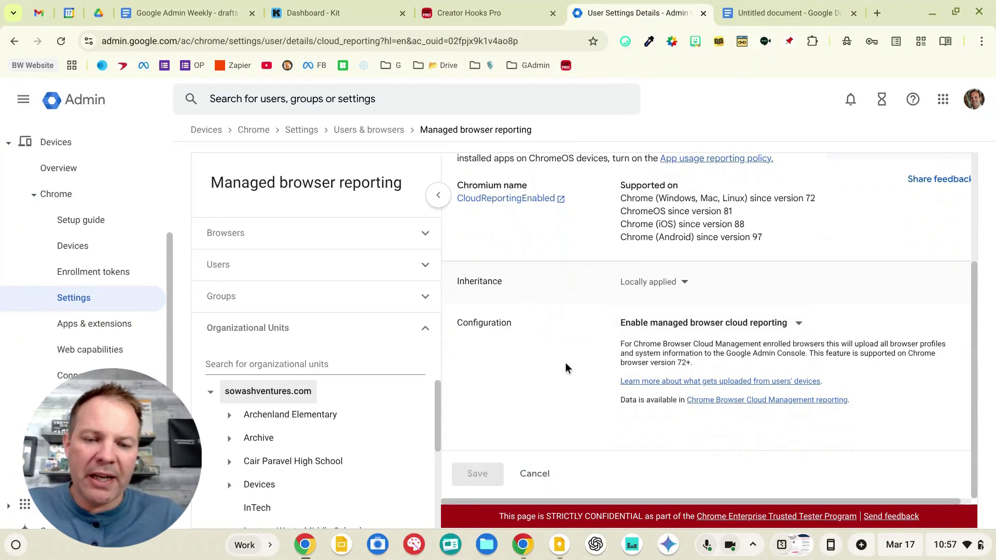
{"action": "key", "text": "alt+Left"}
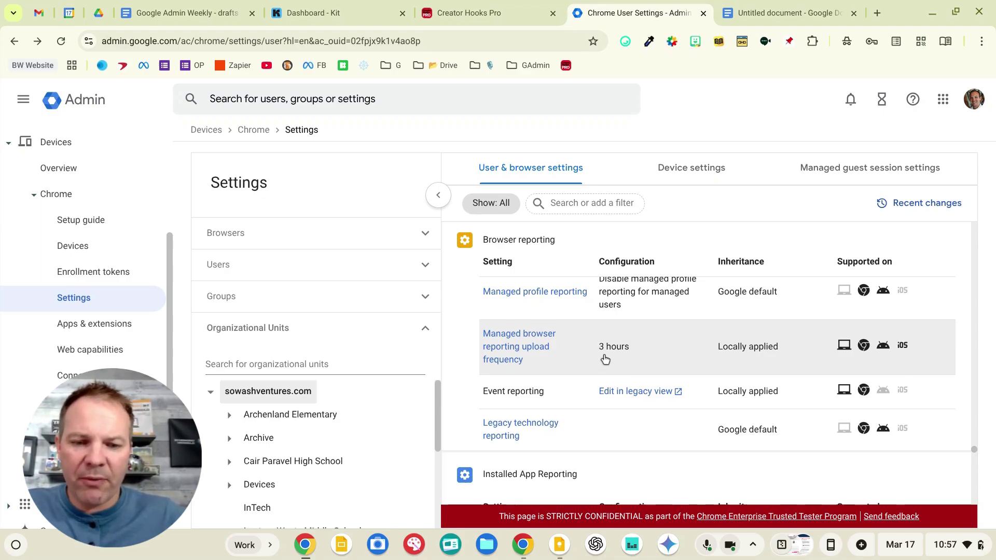
Step: Open Event reporting in the legacy view and review the default and optional event types in its additional settings
{"action": "scroll", "coordinate": [605, 359], "scroll_direction": "down", "scroll_amount": 1}
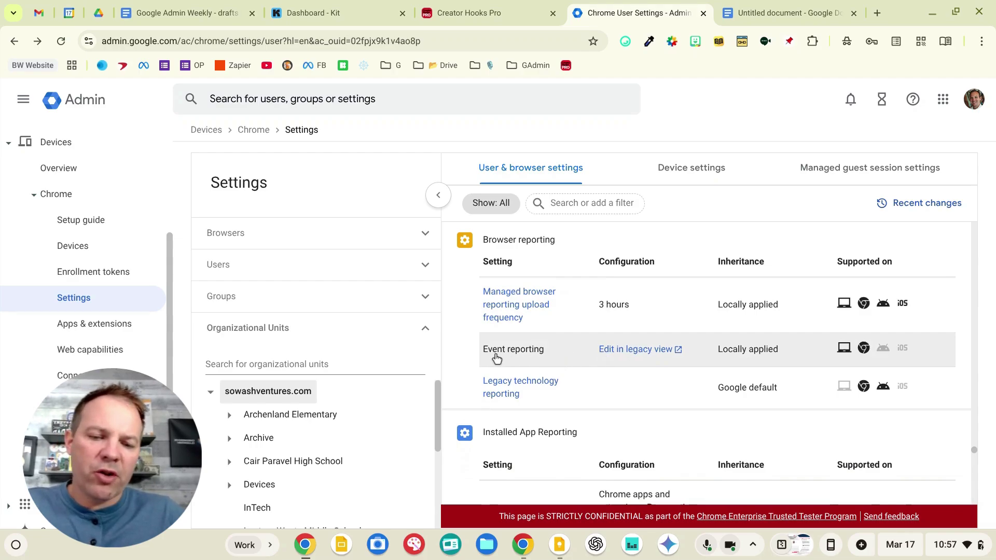
{"action": "left_click", "coordinate": [610, 350]}
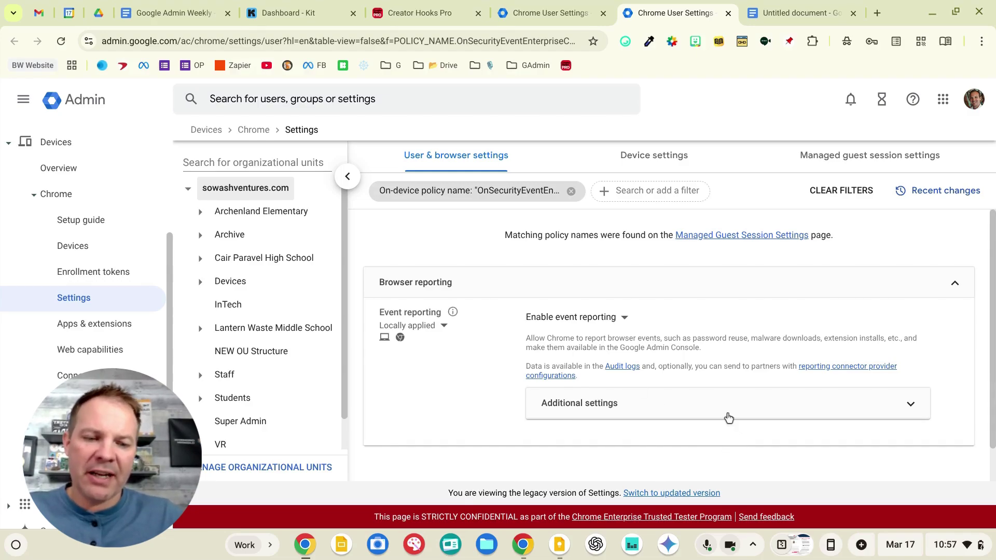
{"action": "left_click", "coordinate": [727, 416]}
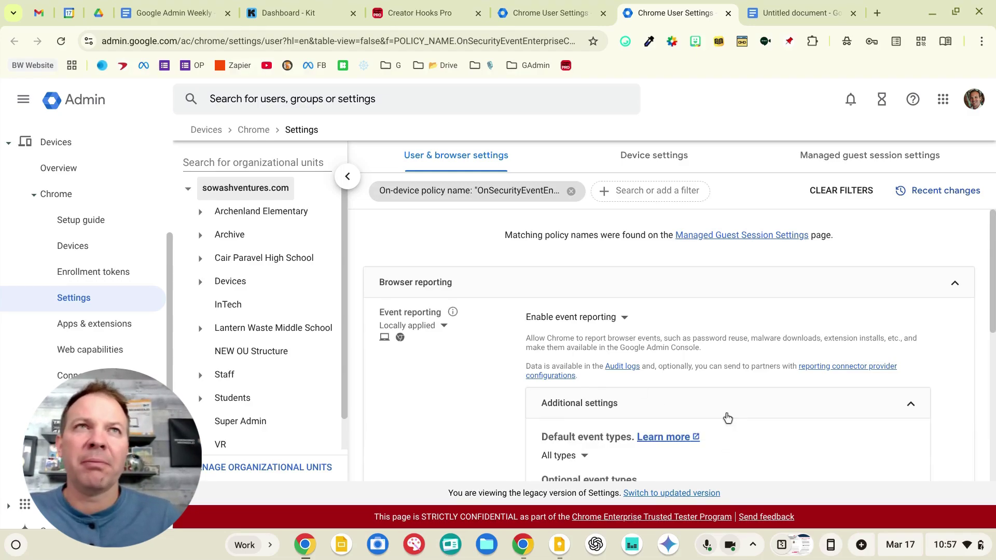
{"action": "scroll", "coordinate": [679, 346], "scroll_direction": "down", "scroll_amount": 2}
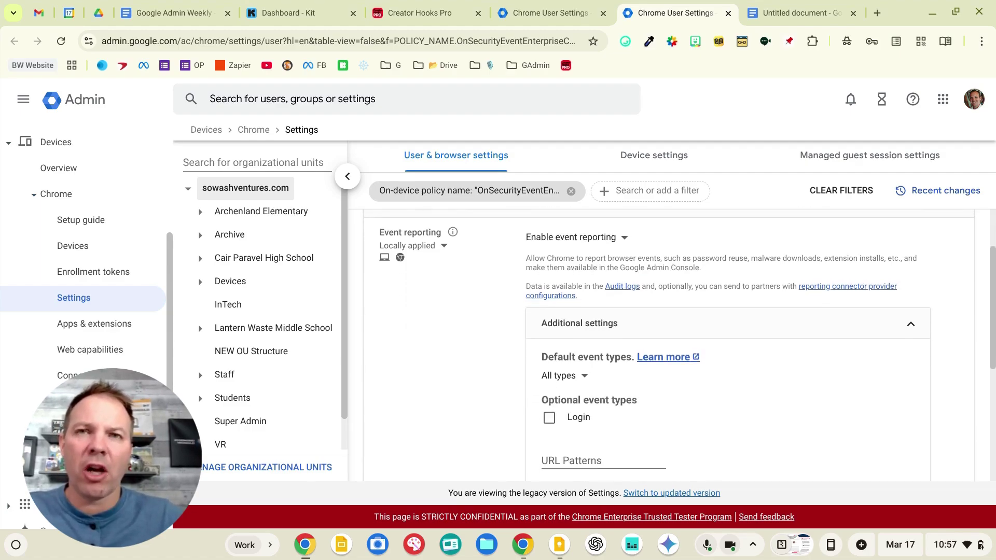
{"action": "scroll", "coordinate": [681, 345], "scroll_direction": "down", "scroll_amount": 3}
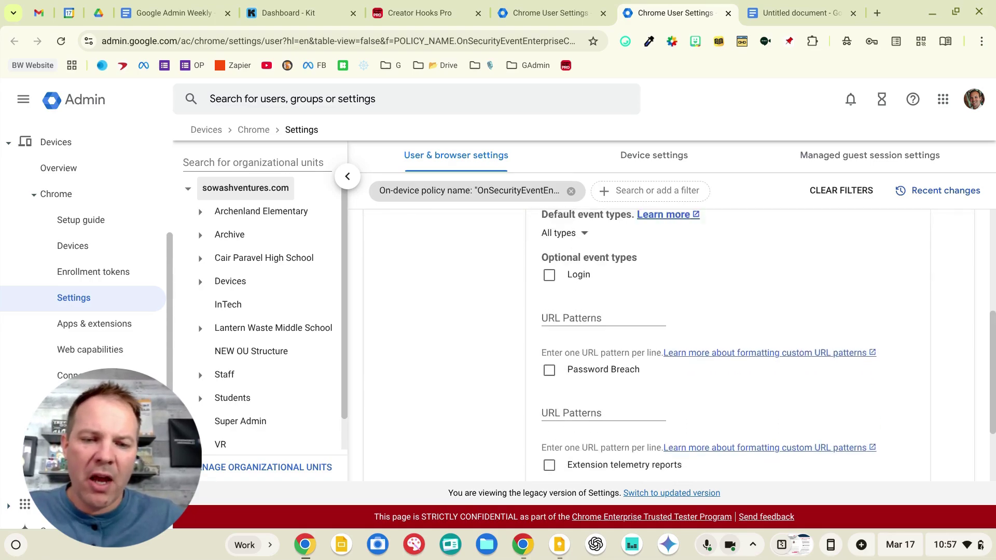
{"action": "scroll", "coordinate": [680, 345], "scroll_direction": "up", "scroll_amount": 4}
{"action": "scroll", "coordinate": [680, 345], "scroll_direction": "down", "scroll_amount": 5}
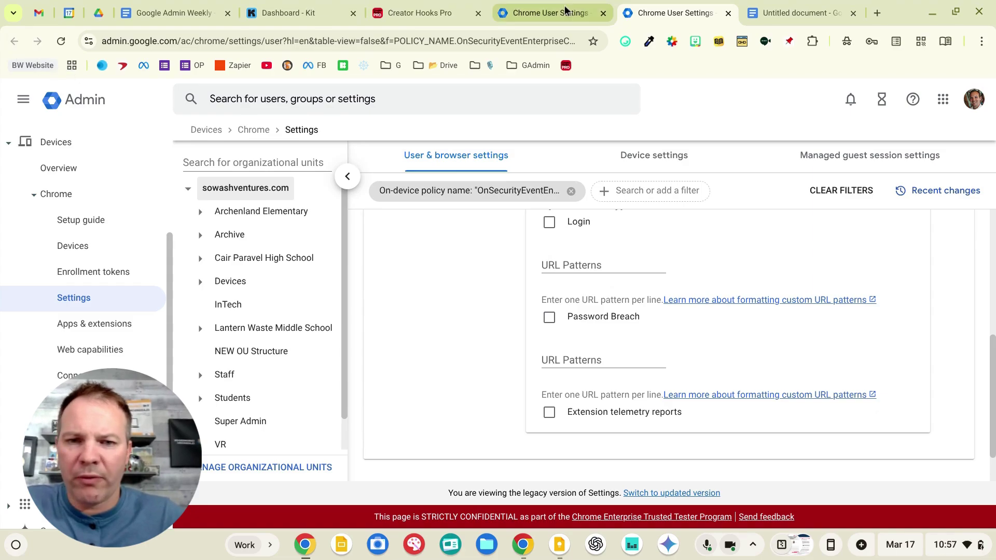
Step: Return to the User & browser settings list and review App usage reporting under Installed App Reporting
{"action": "scroll", "coordinate": [600, 339], "scroll_direction": "down", "scroll_amount": 3}
{"action": "scroll", "coordinate": [604, 339], "scroll_direction": "down", "scroll_amount": 1}
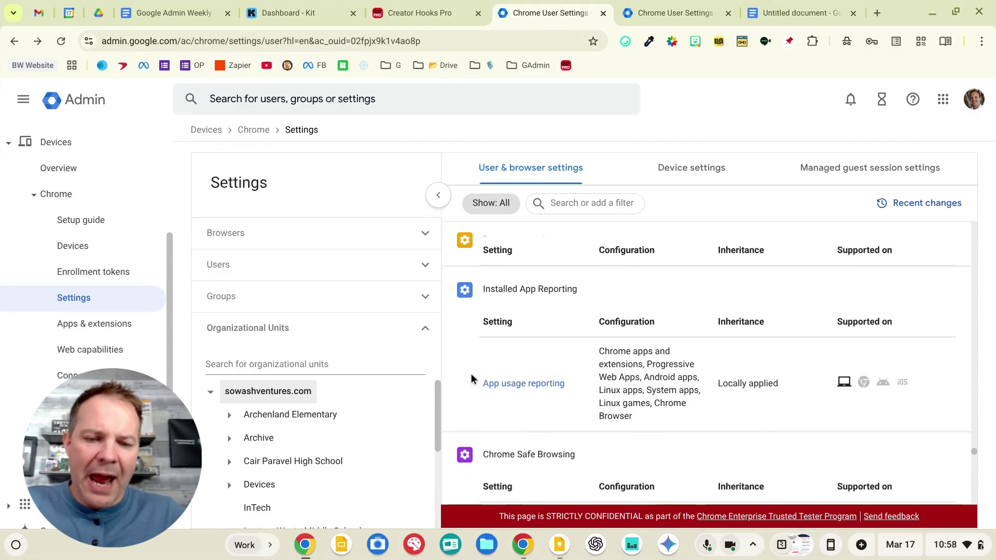
{"action": "scroll", "coordinate": [529, 401], "scroll_direction": "up", "scroll_amount": 5}
{"action": "scroll", "coordinate": [529, 401], "scroll_direction": "down", "scroll_amount": 5}
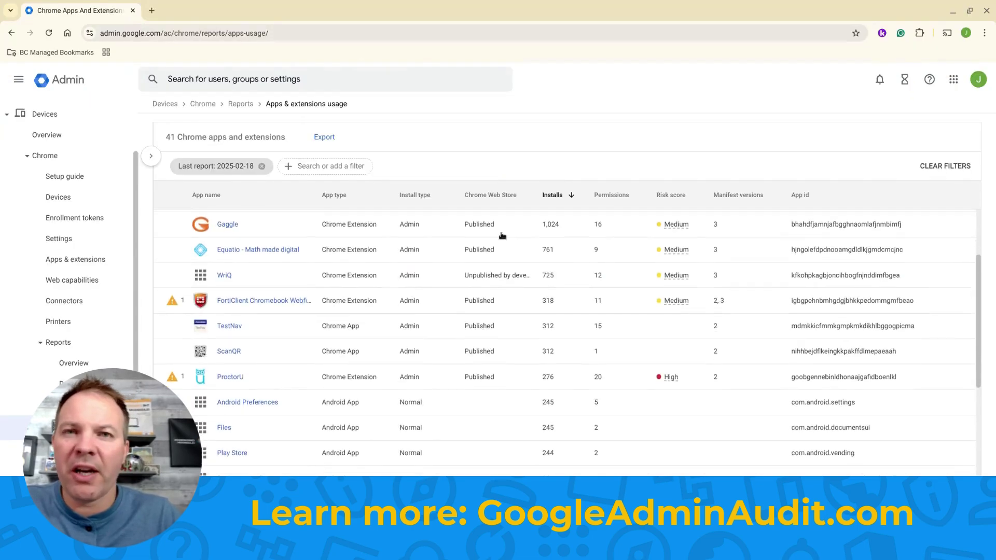
Step: Look through the apps and extensions listed in the Apps & extensions usage report
{"action": "scroll", "coordinate": [502, 236], "scroll_direction": "down", "scroll_amount": 3}
{"action": "scroll", "coordinate": [502, 236], "scroll_direction": "down", "scroll_amount": 2}
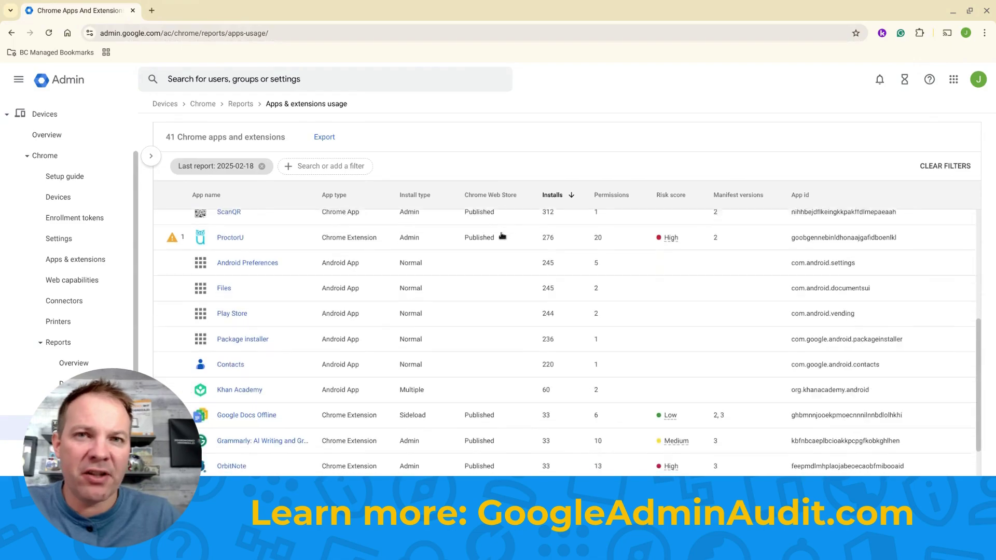
{"action": "scroll", "coordinate": [502, 236], "scroll_direction": "down", "scroll_amount": 3}
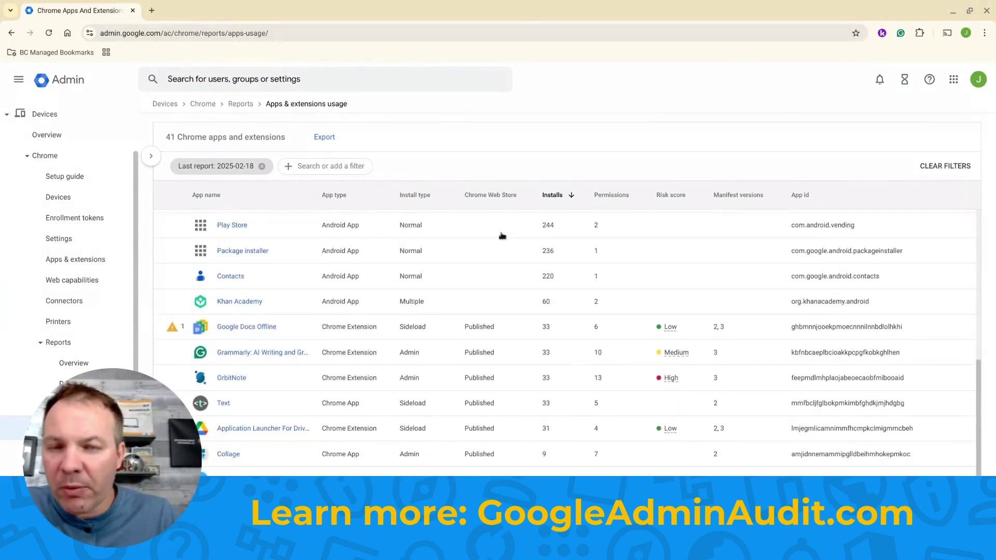